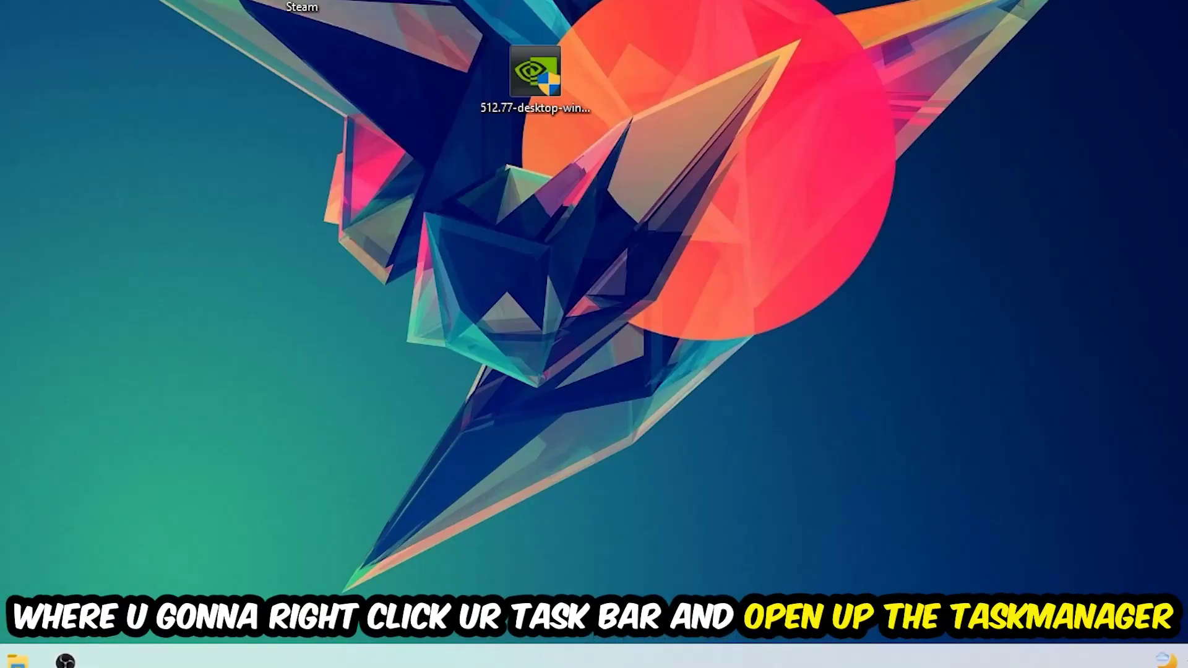
Step: Review heavy processes in a maximized Task Manager, sorted by CPU and GPU usage, then close it
right_click(517, 656)
click(536, 587)
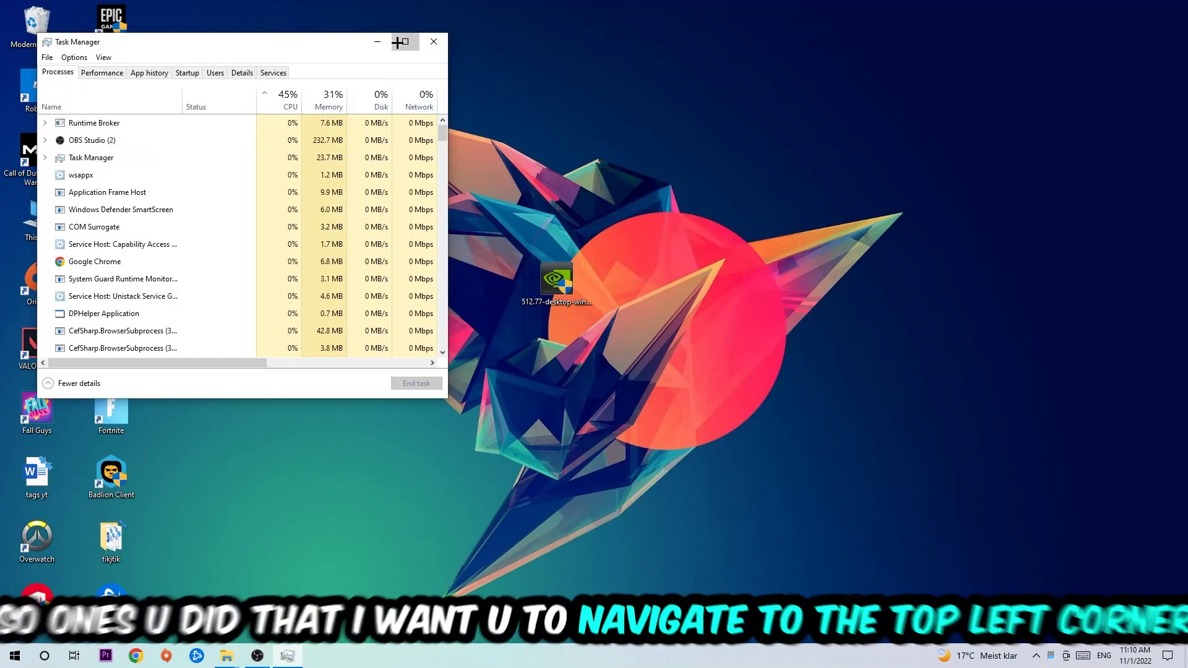
click(398, 42)
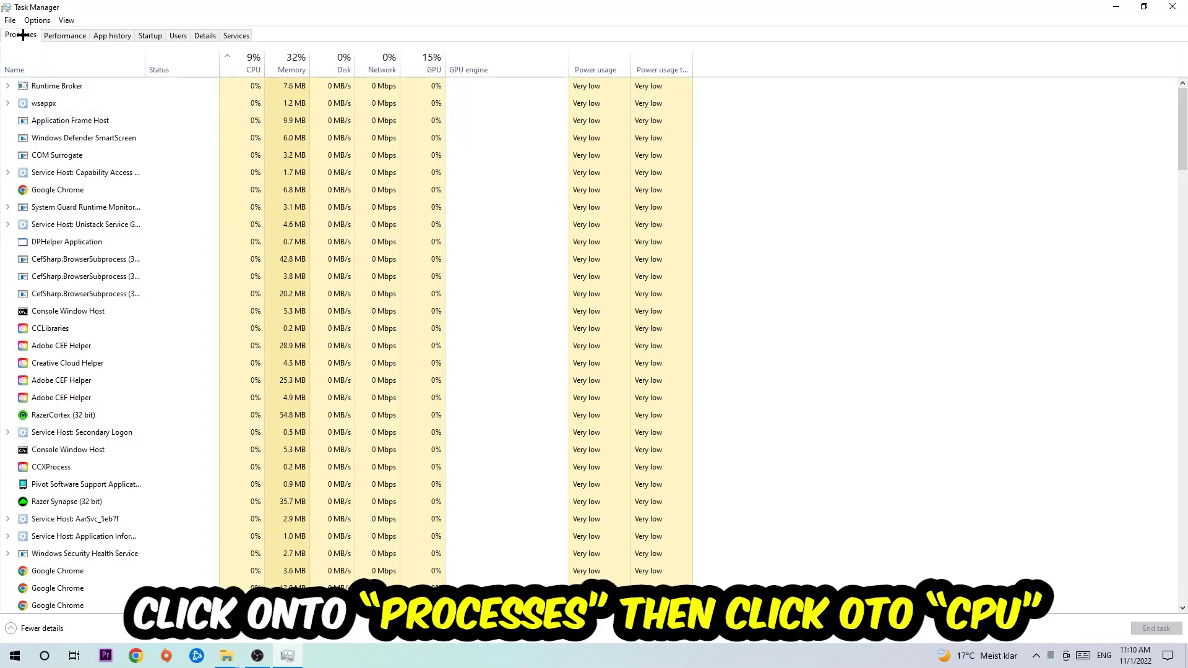
click(252, 62)
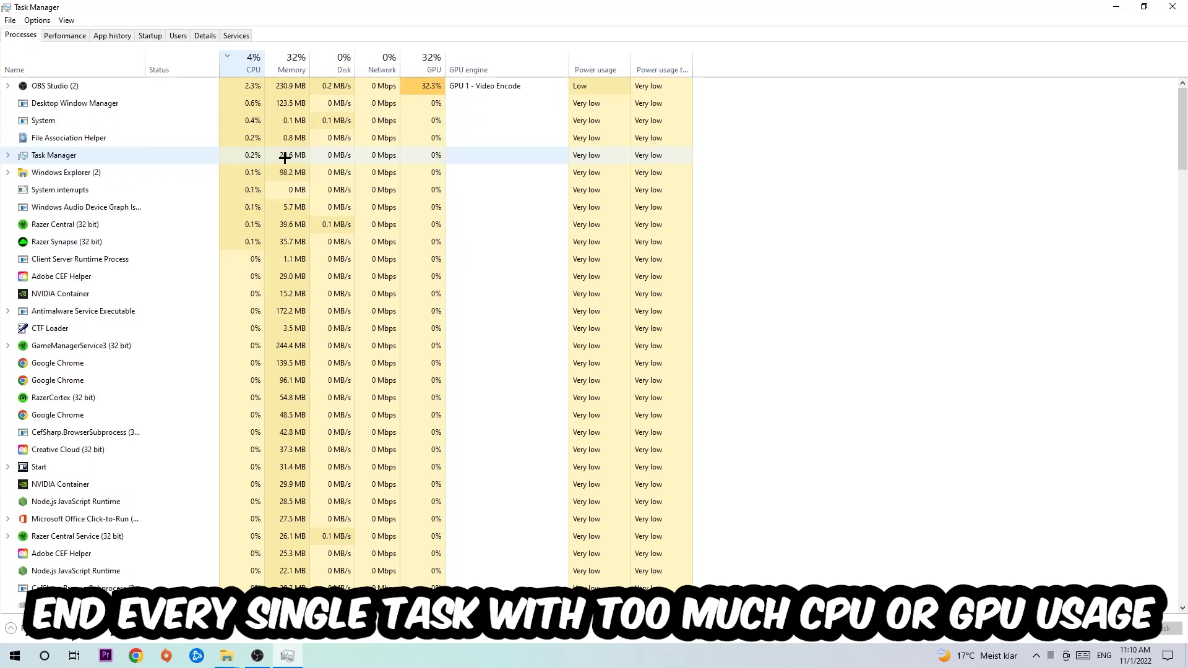
click(413, 64)
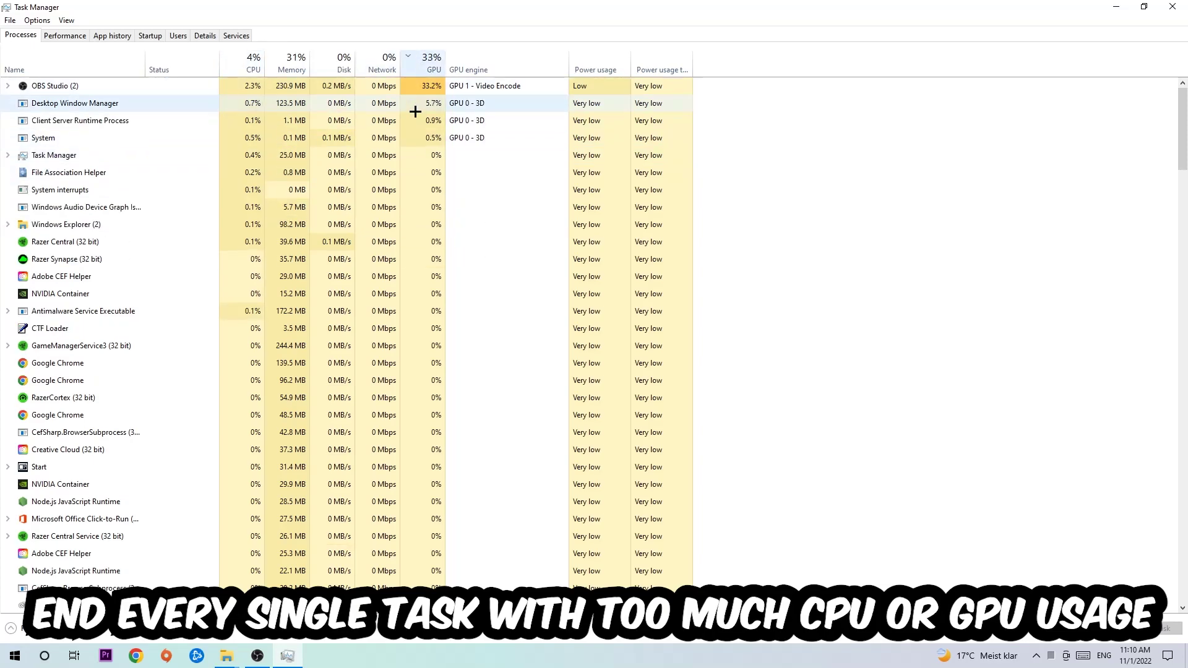
right_click(429, 86)
click(448, 13)
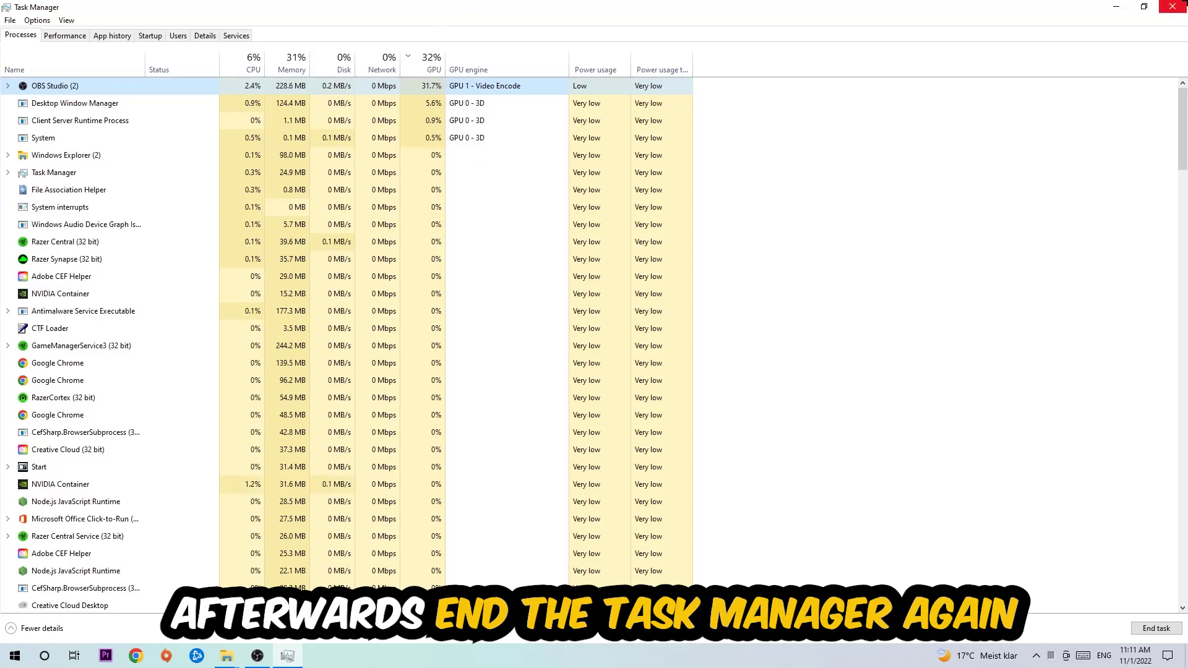
click(1173, 7)
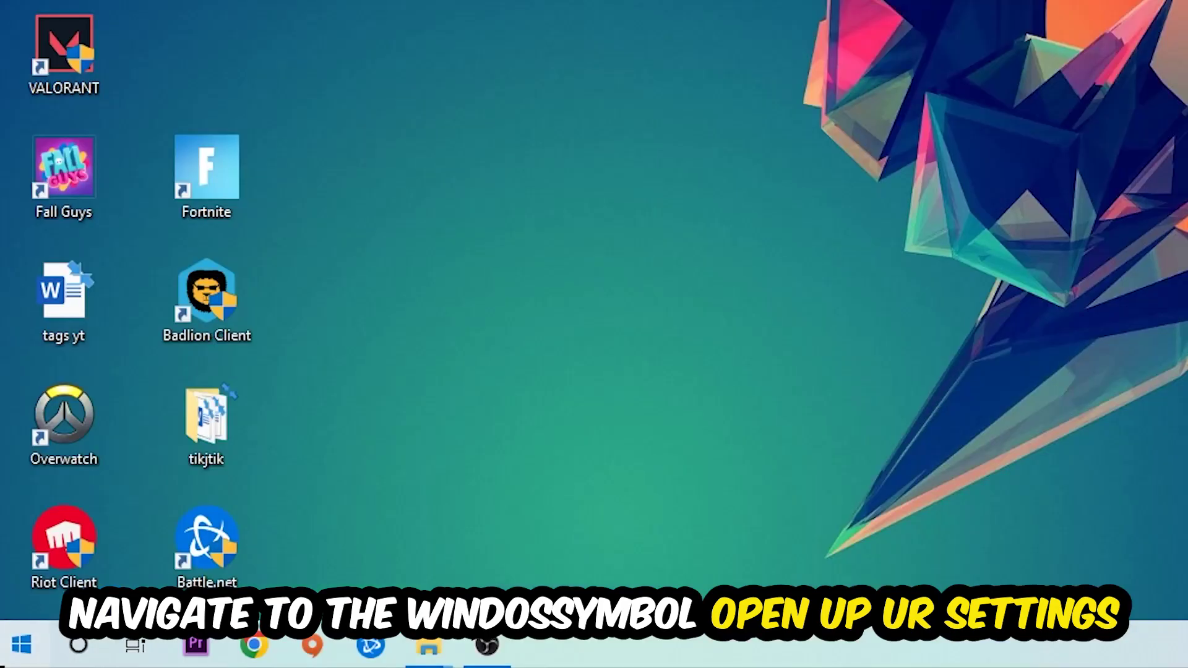
Step: Go to the Gaming section of Windows Settings from the Start menu
click(14, 655)
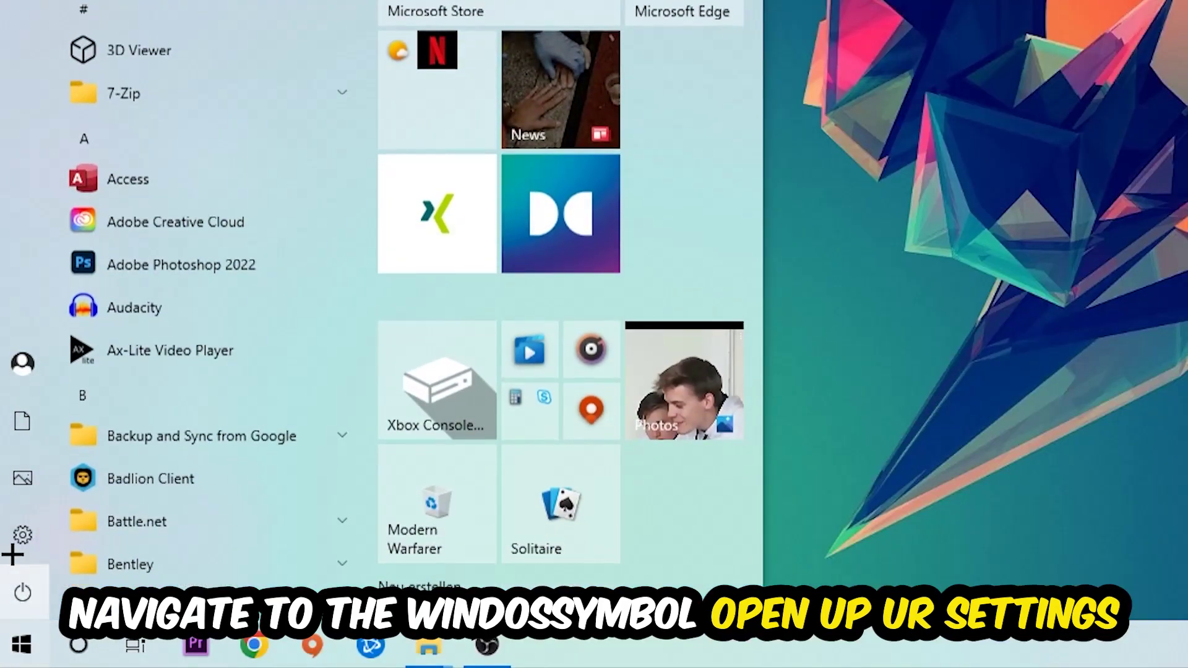
click(17, 533)
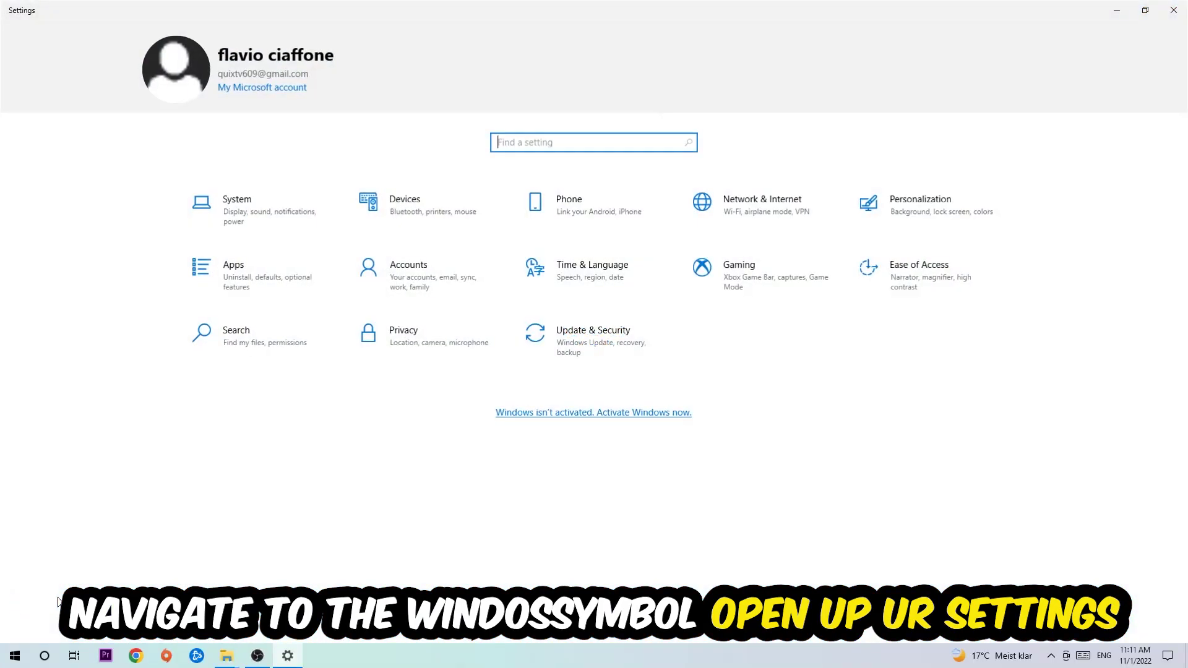
click(735, 264)
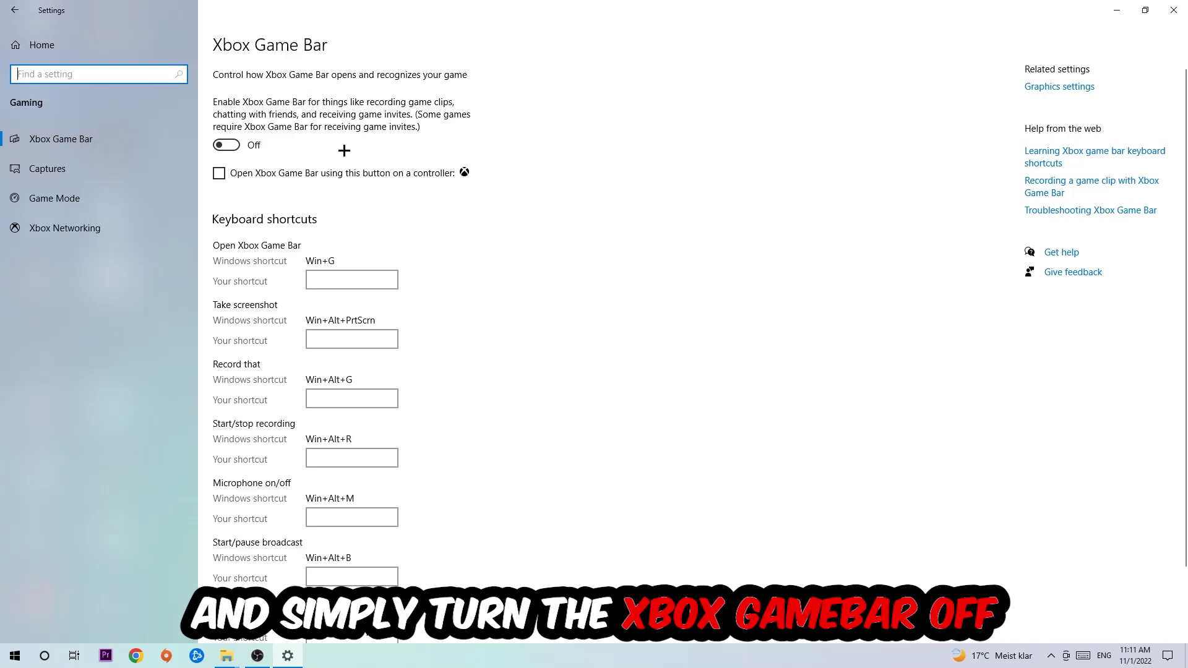
Step: Check that background recording is off under Captures, then view the Game Mode page
click(109, 177)
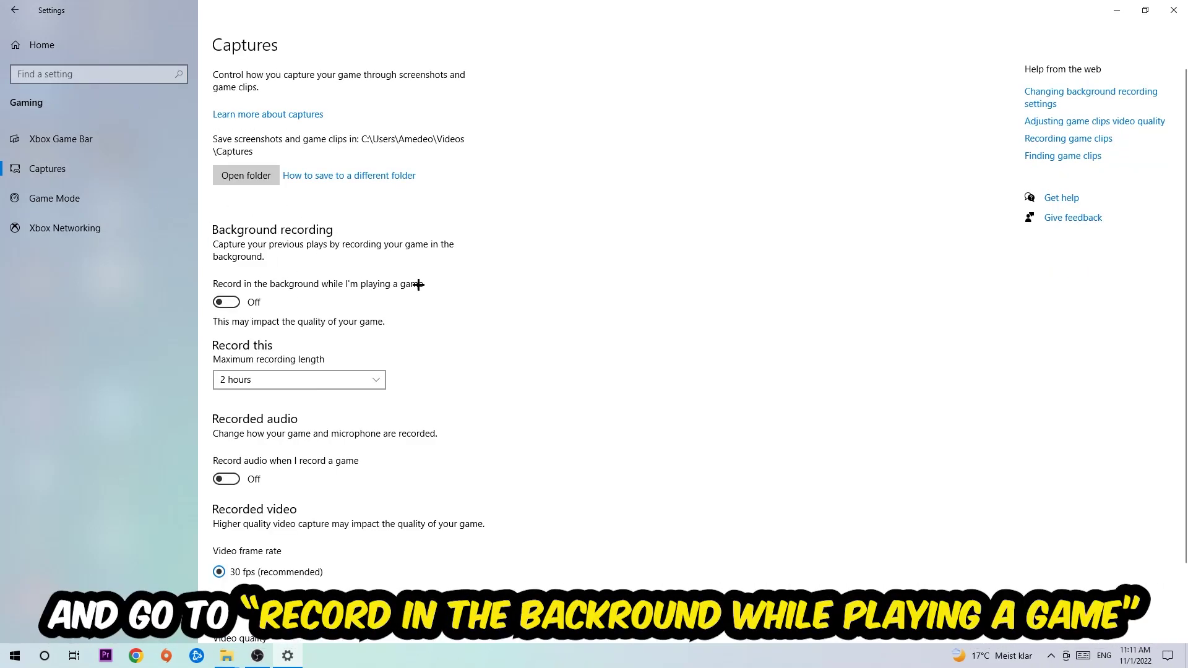
click(46, 208)
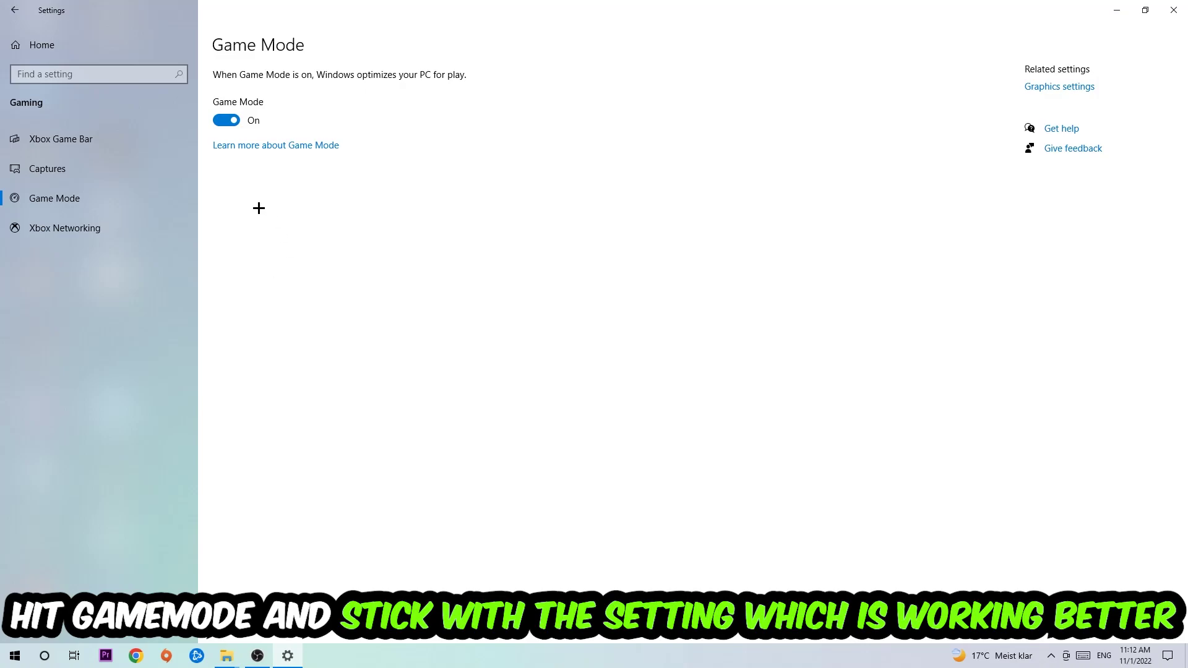
Step: Go back to the Settings home and view the Windows Update status under Update & Security
click(42, 45)
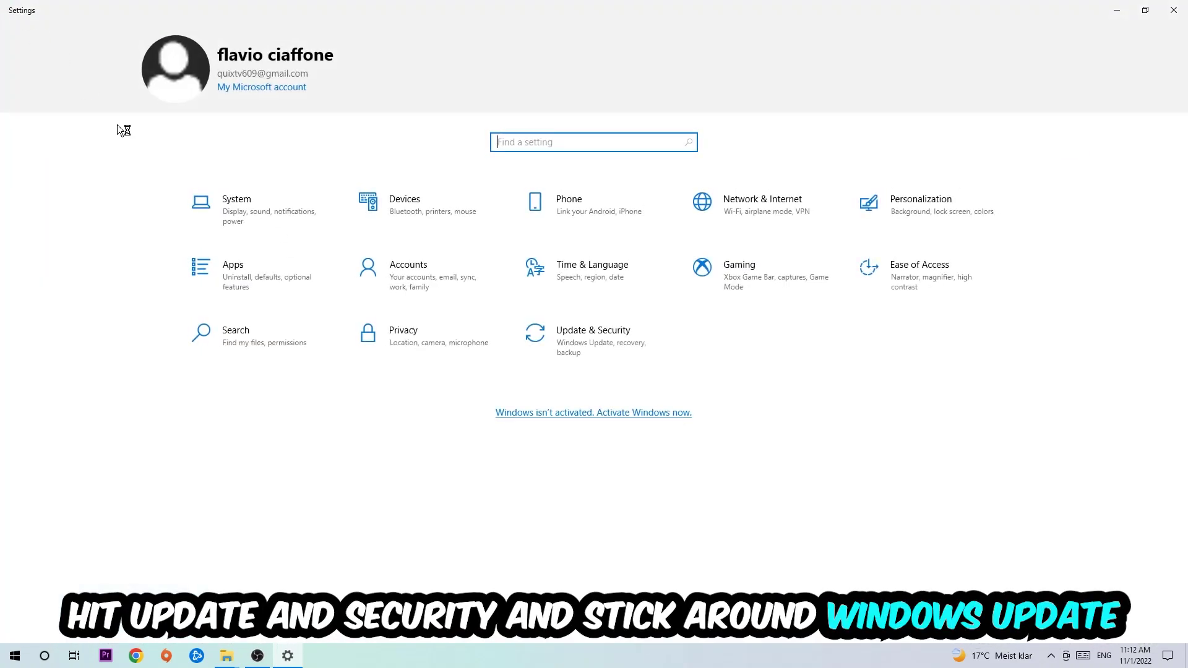
click(565, 345)
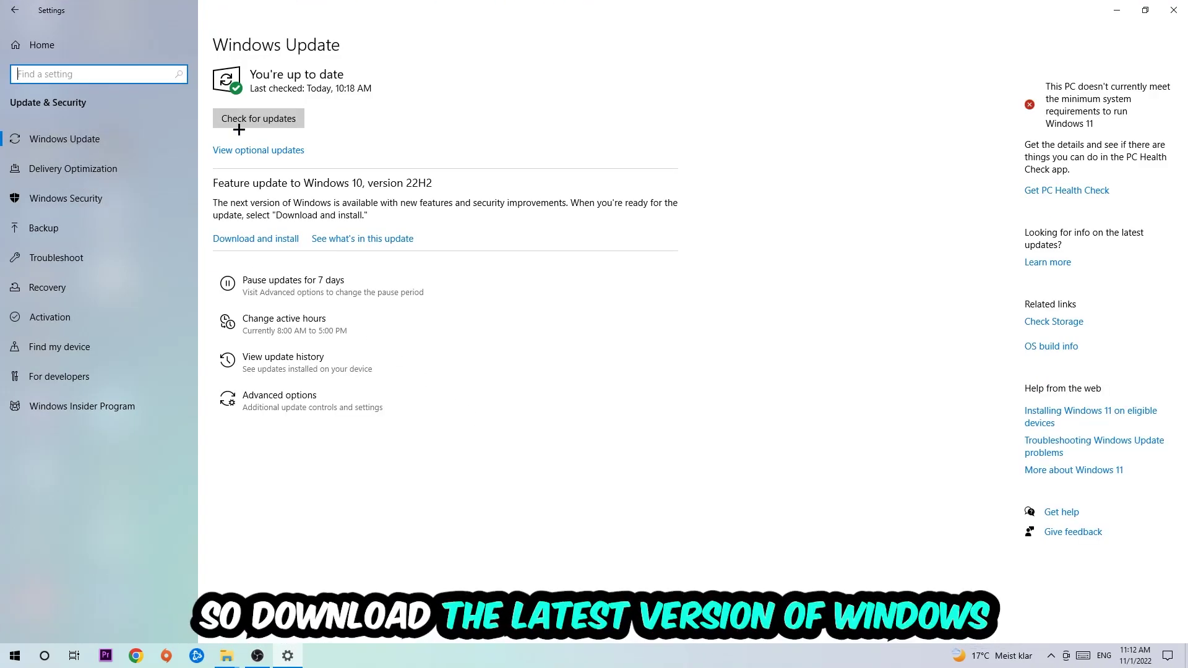
Step: Close Settings and drag the NVIDIA driver installer icon slightly lower on the desktop
click(1174, 10)
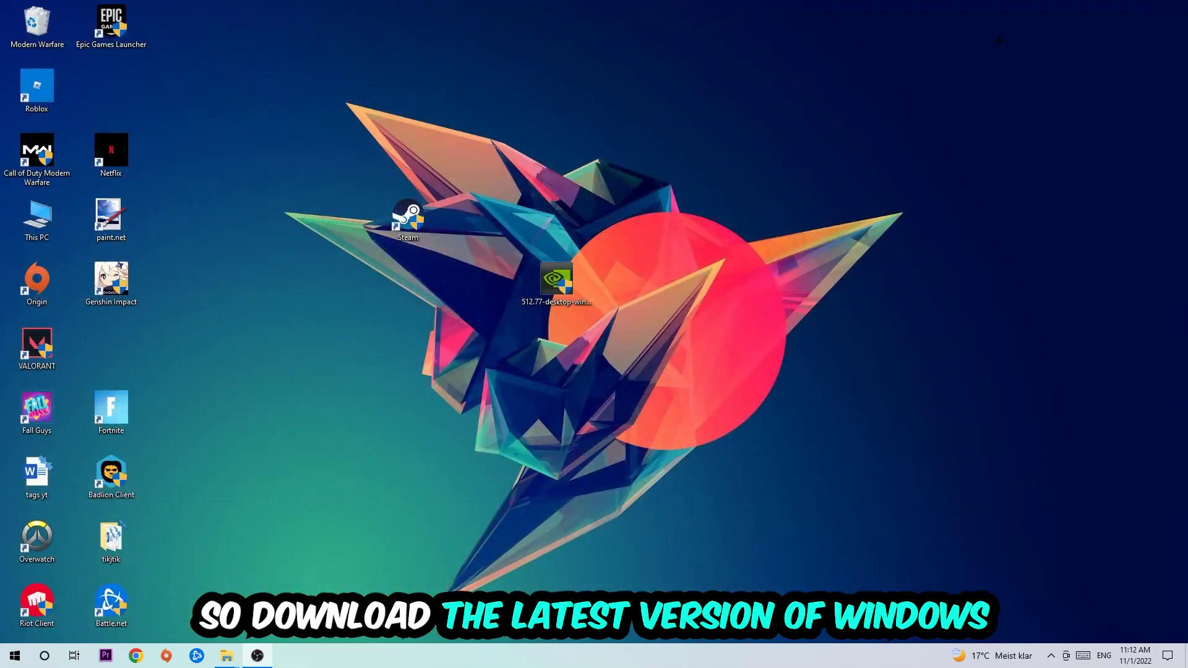
drag(557, 279, 557, 344)
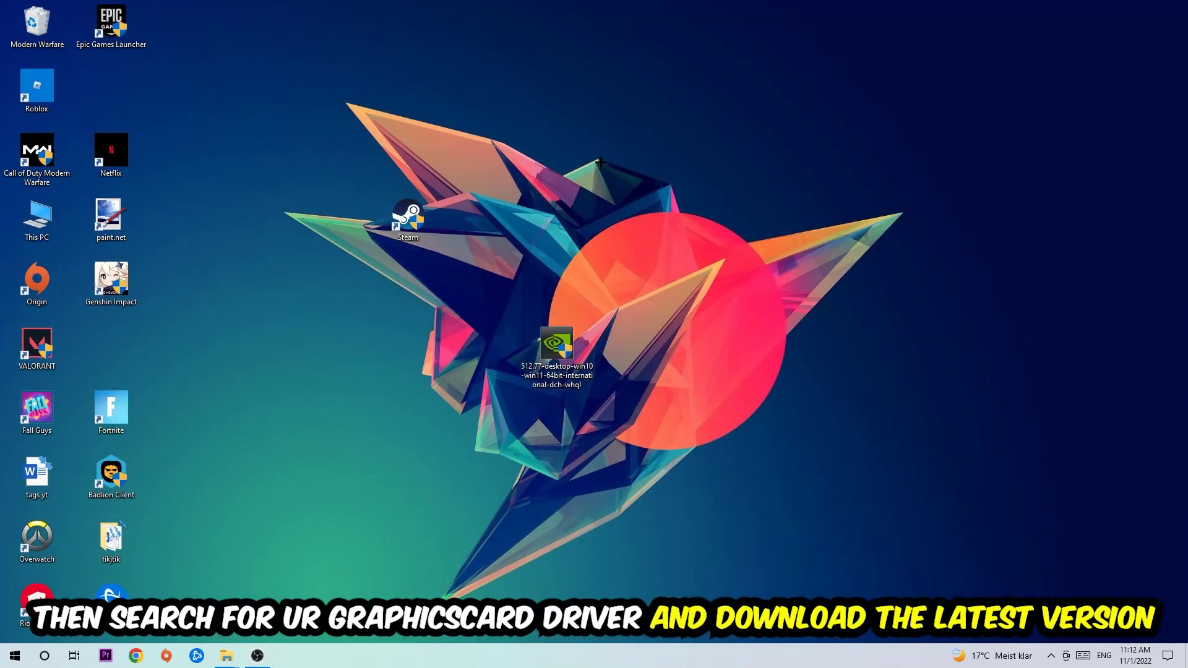